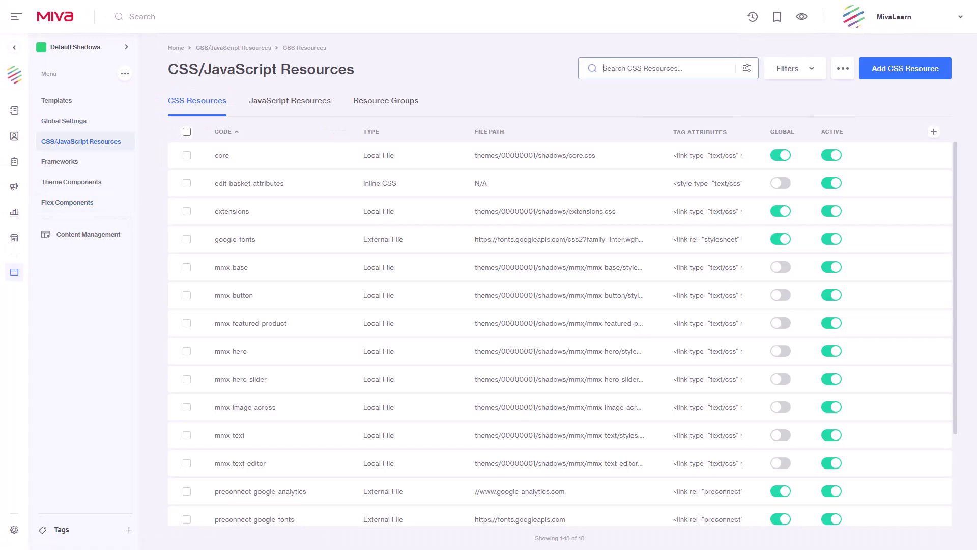
pyautogui.write('mmx-')
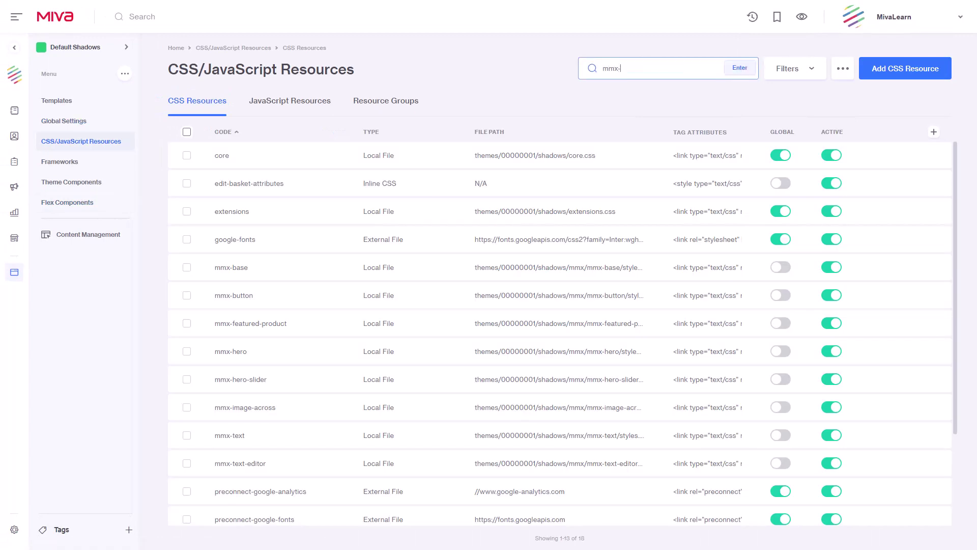
# Submit the 'mmx-' search to show the eight mmx- CSS stylesheets.
pyautogui.press('Return')
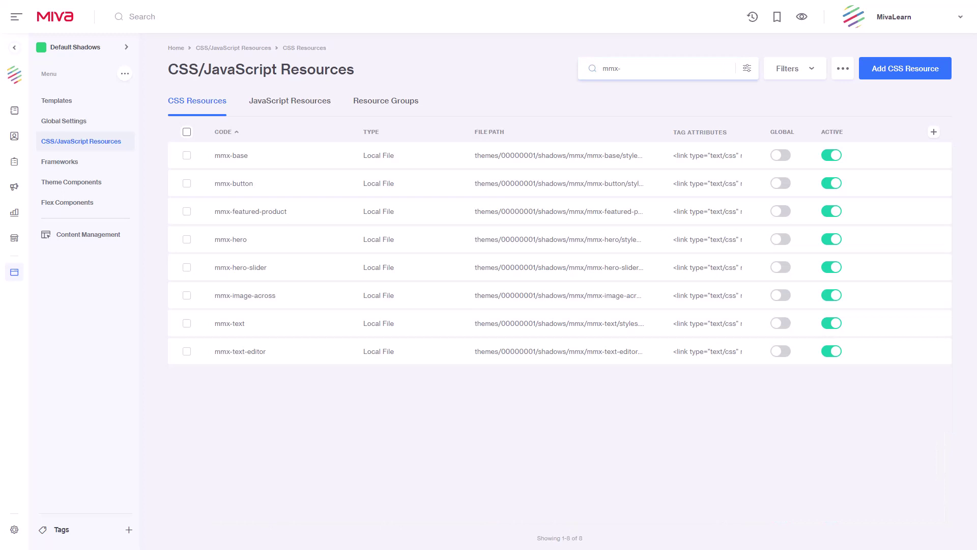
# Filter the JavaScript resources by 'mmx-' to show the twelve component scripts.
pyautogui.click(290, 100)
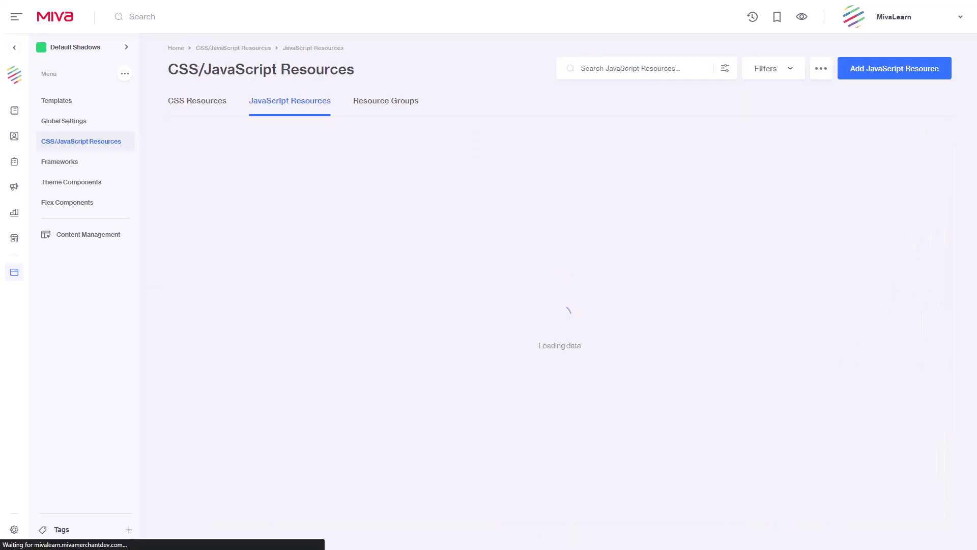
pyautogui.write('m')
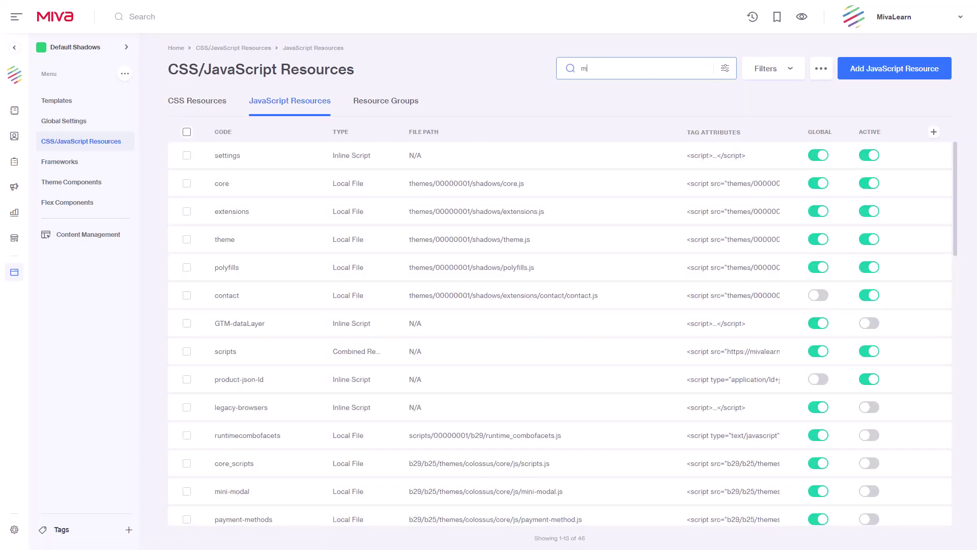
pyautogui.write('mx-')
pyautogui.press('Return')
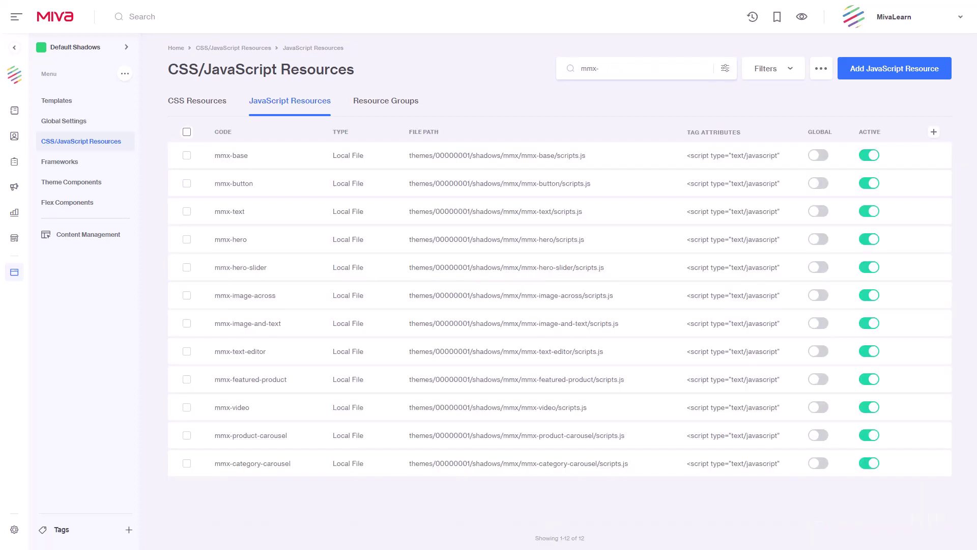
# Select mmx-video under Flex Components and download its package.
pyautogui.click(67, 202)
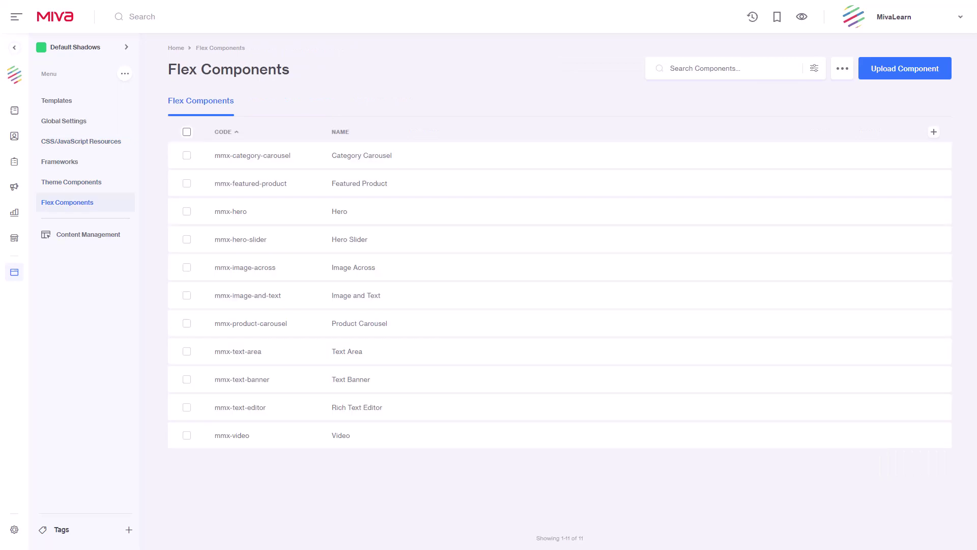
pyautogui.click(186, 435)
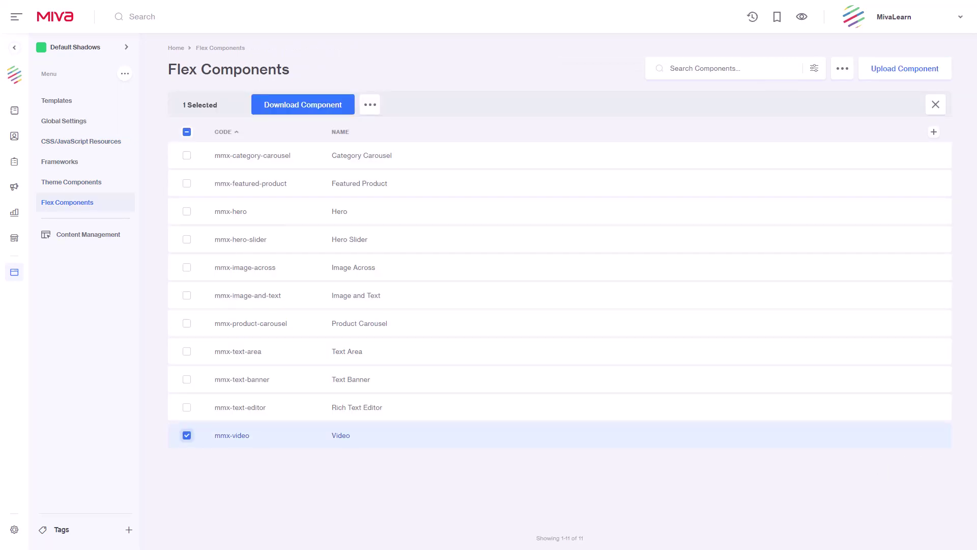
pyautogui.click(303, 104)
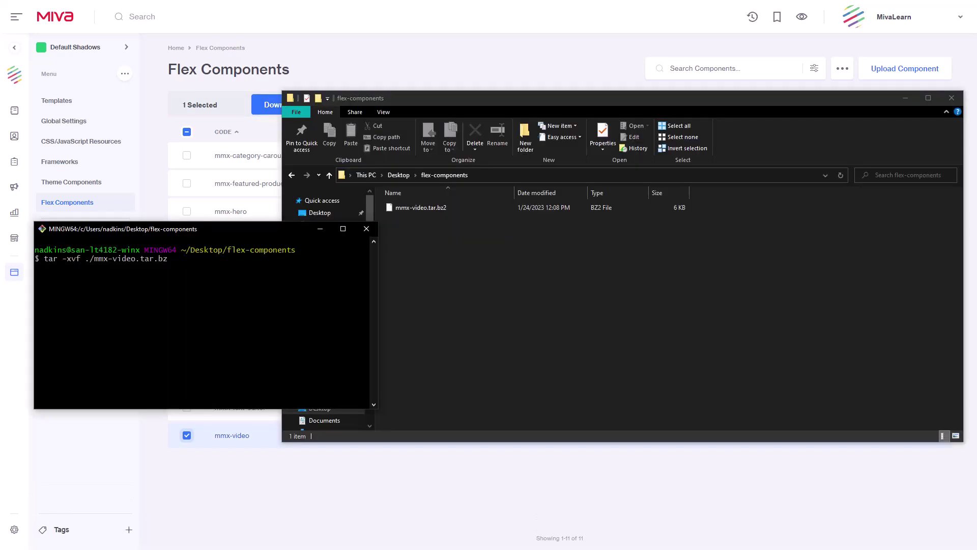
# Run 'tar -xvf ./mmx-video.tar.bz2' to extract flex.json, src and themes.
pyautogui.hotkey('ctrl', 'u')
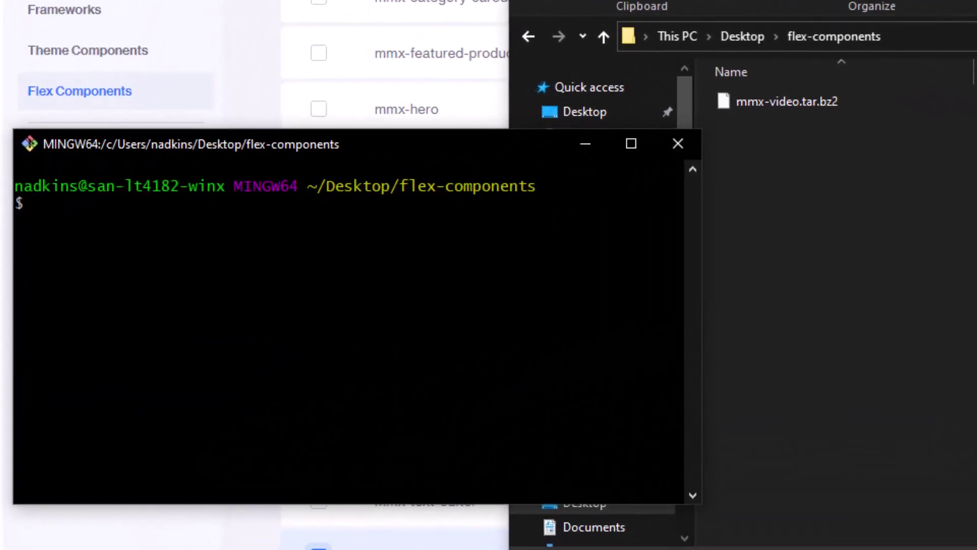
pyautogui.write('tar -xv')
pyautogui.write('f ./m')
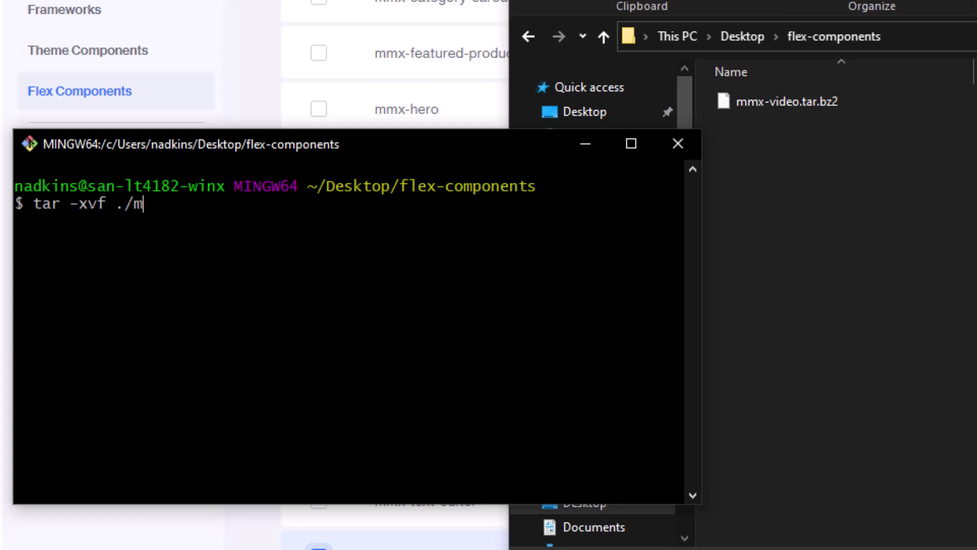
pyautogui.write('mx-video.tar')
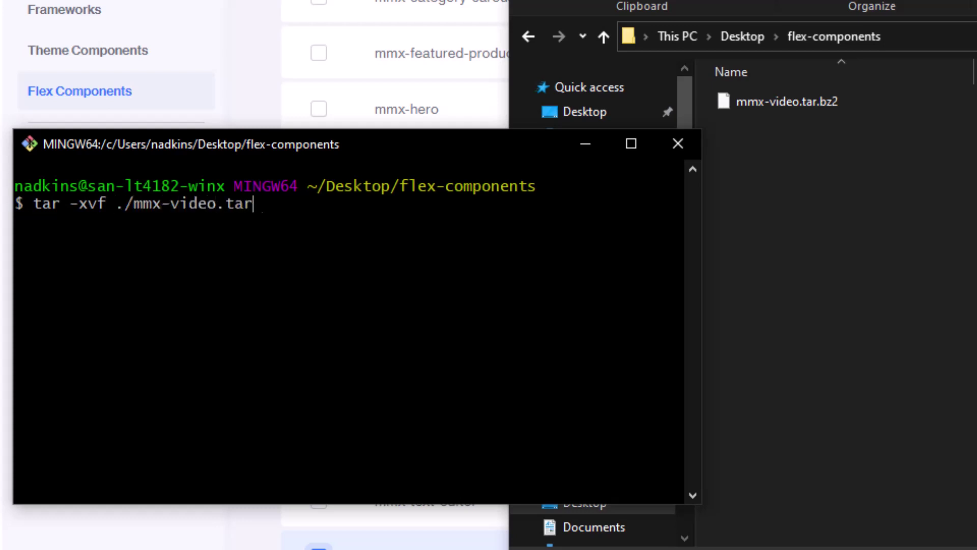
pyautogui.write('.bz2')
pyautogui.press('Return')
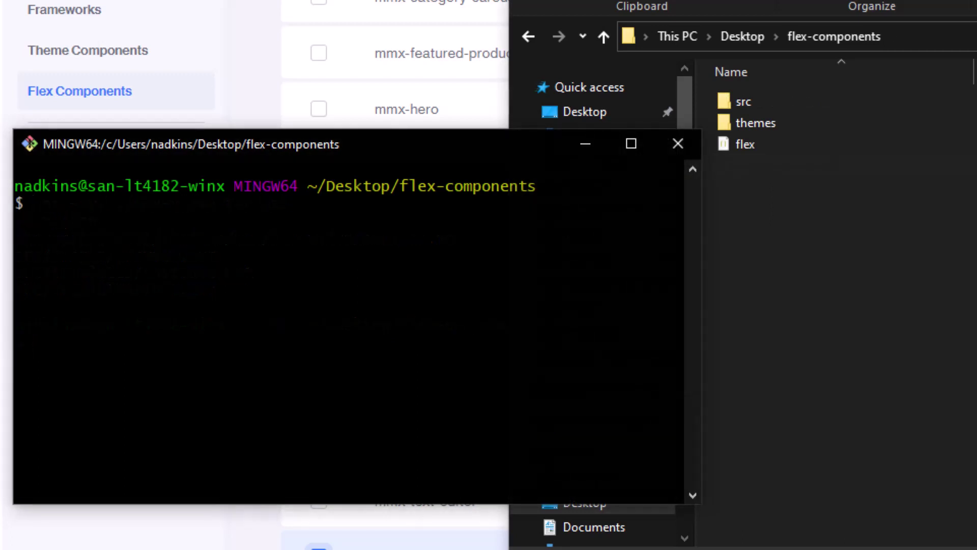
pyautogui.write('tar c')
pyautogui.write('vf')
pyautogui.write('j .')
pyautogui.write('/mmx-base')
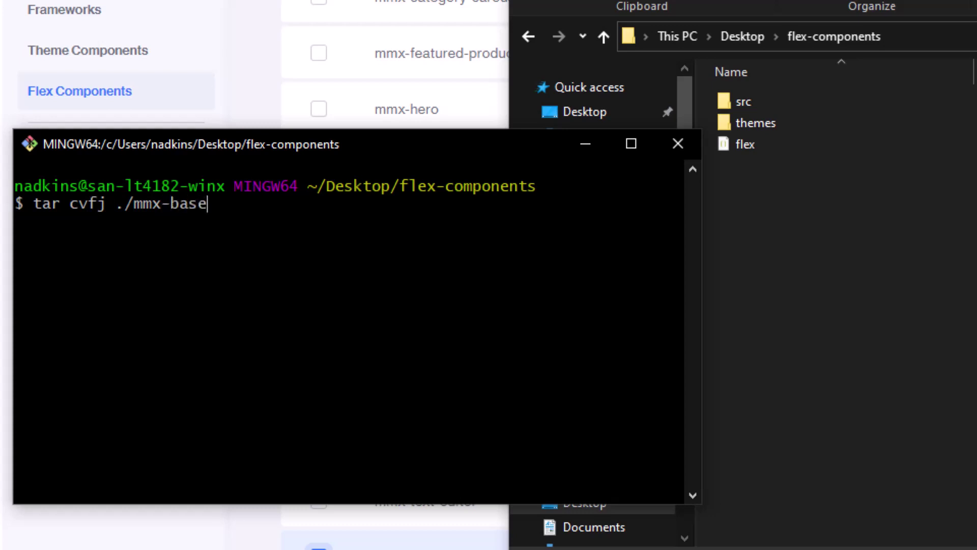
pyautogui.write('.tar.bz')
pyautogui.write('2 .')
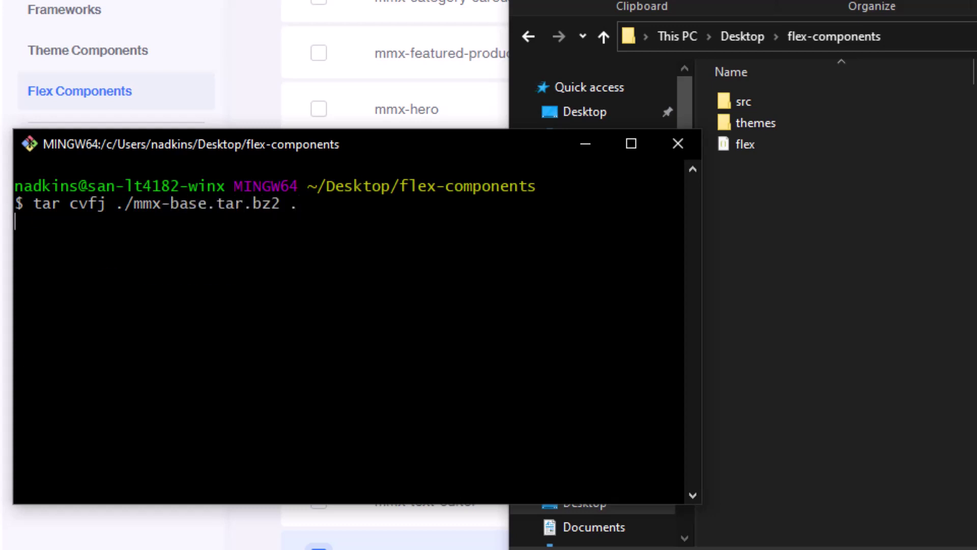